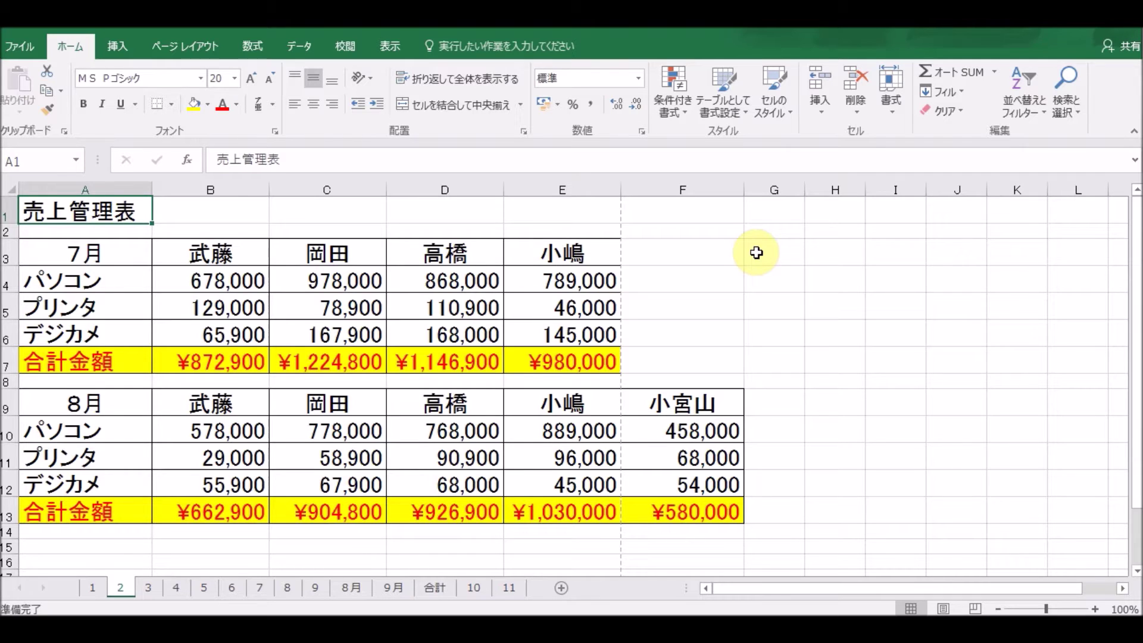
Step: Select the July table and then the August table to check their extents
click(110, 258)
drag(118, 264, 562, 351)
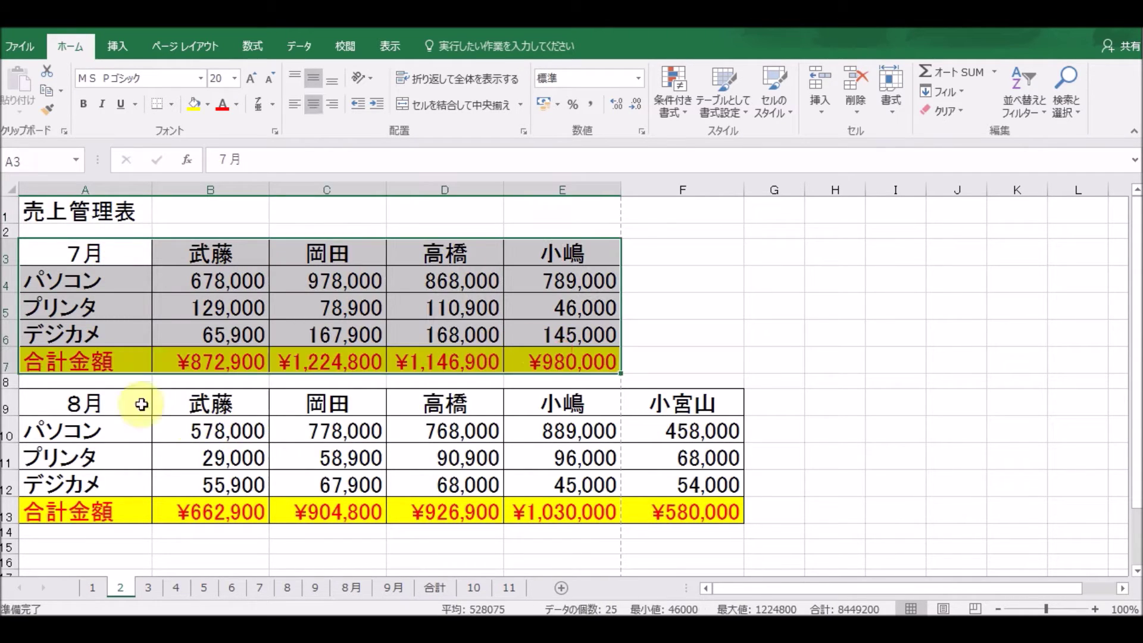
drag(136, 405, 685, 511)
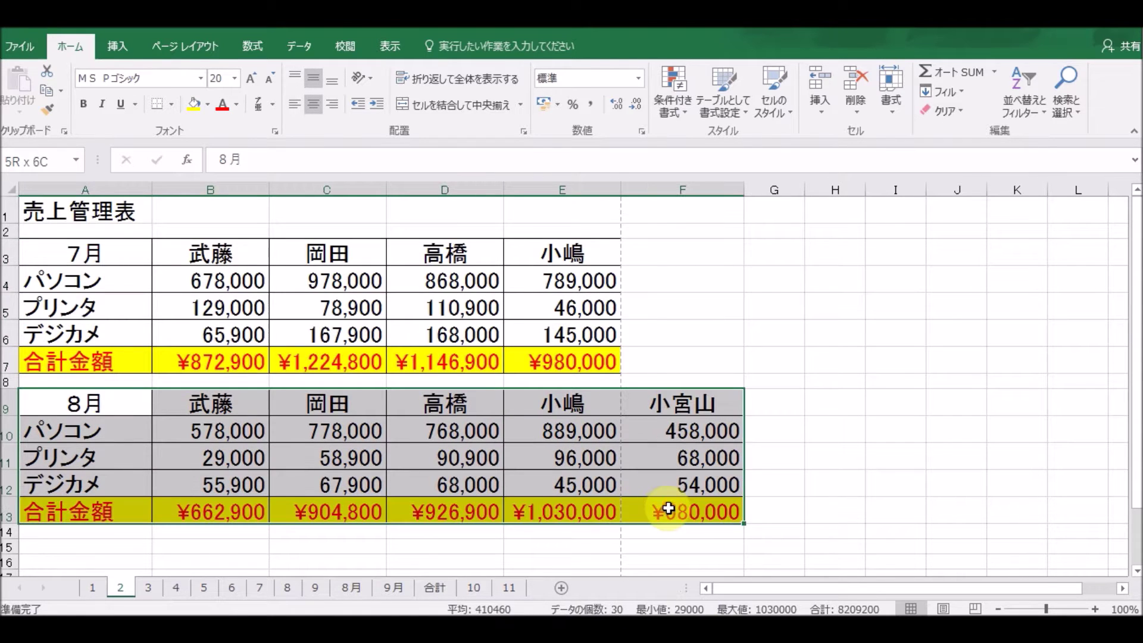
click(667, 409)
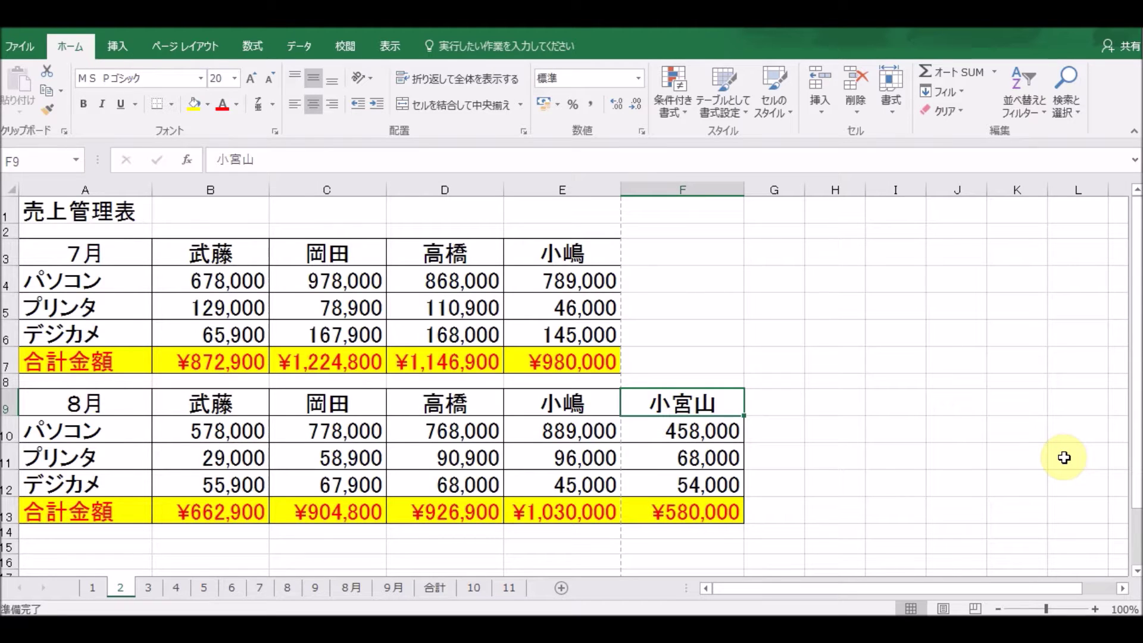
Step: Check the print preview, including the second printed page, then return to the worksheet
click(18, 48)
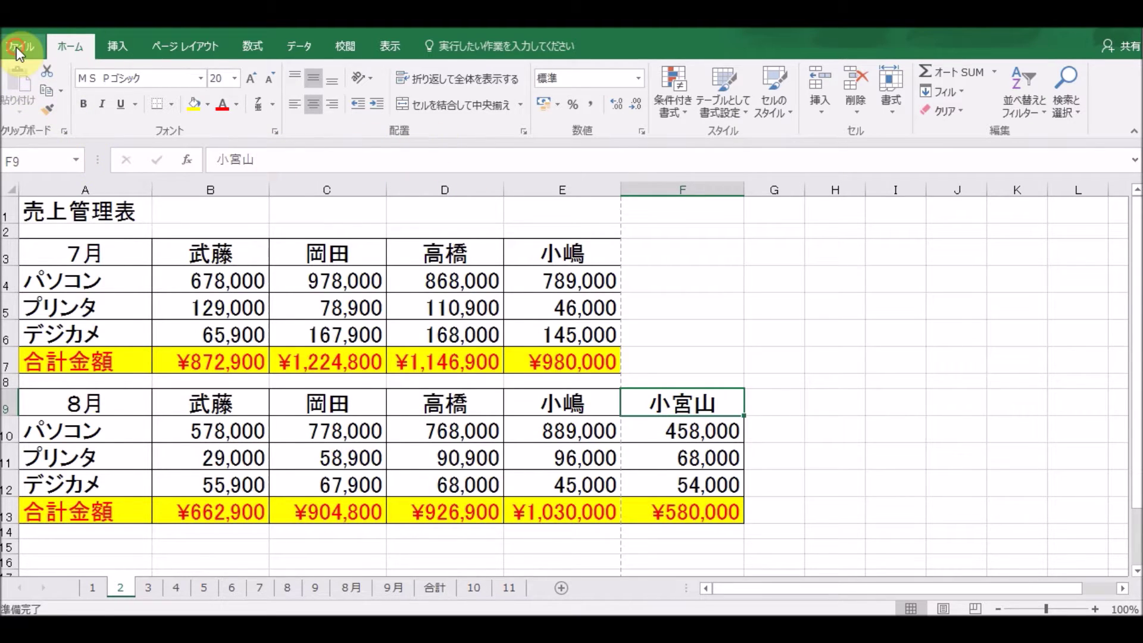
click(45, 259)
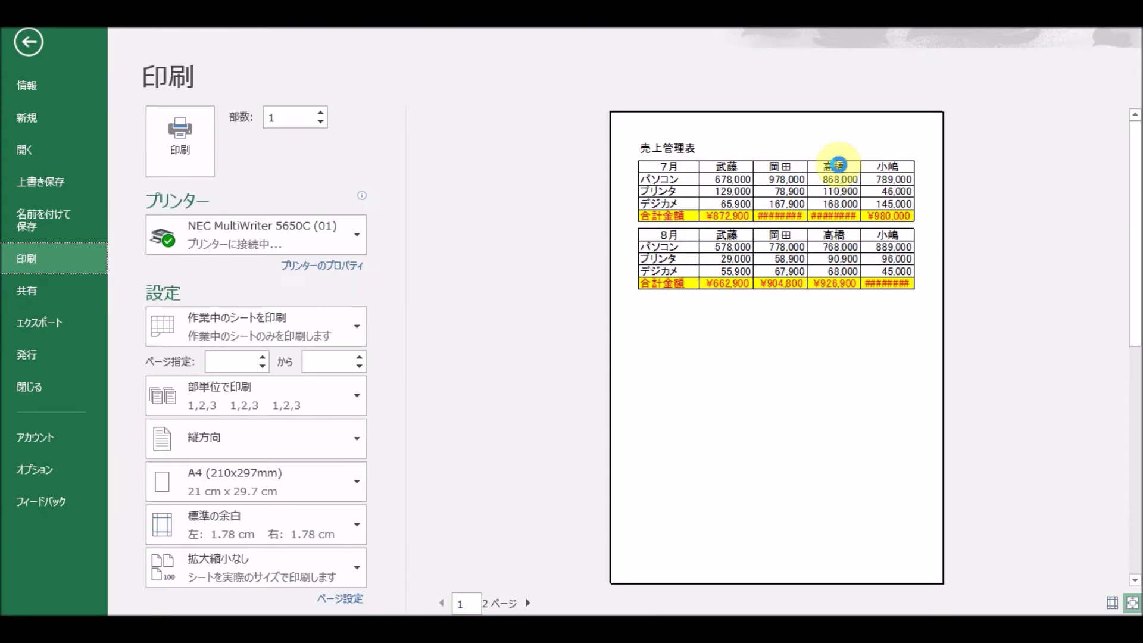
click(1134, 580)
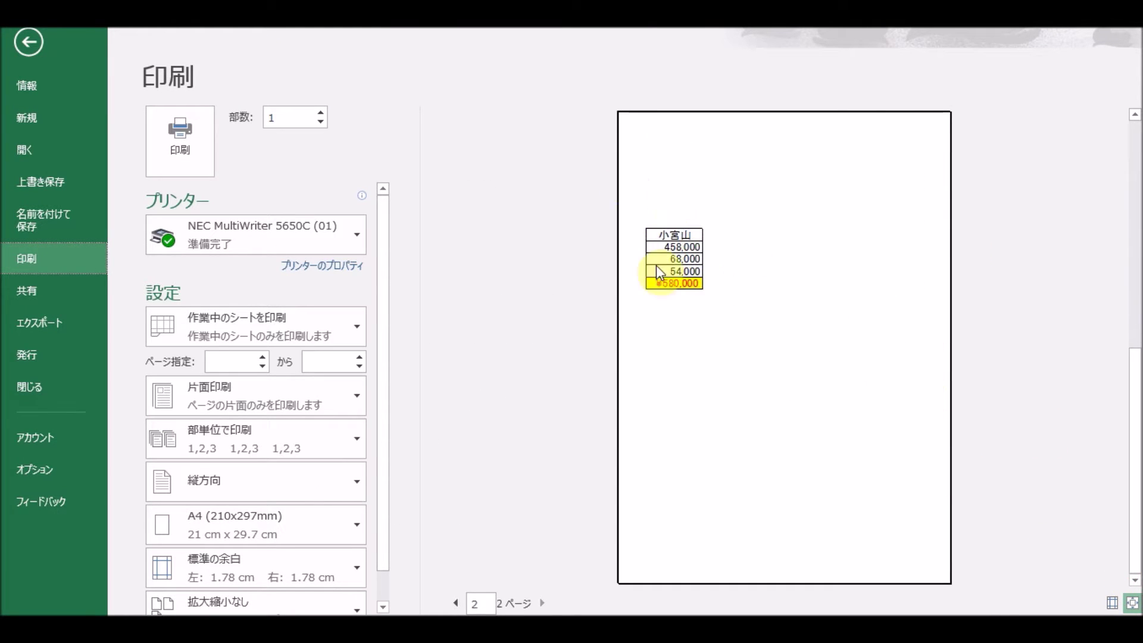
click(27, 50)
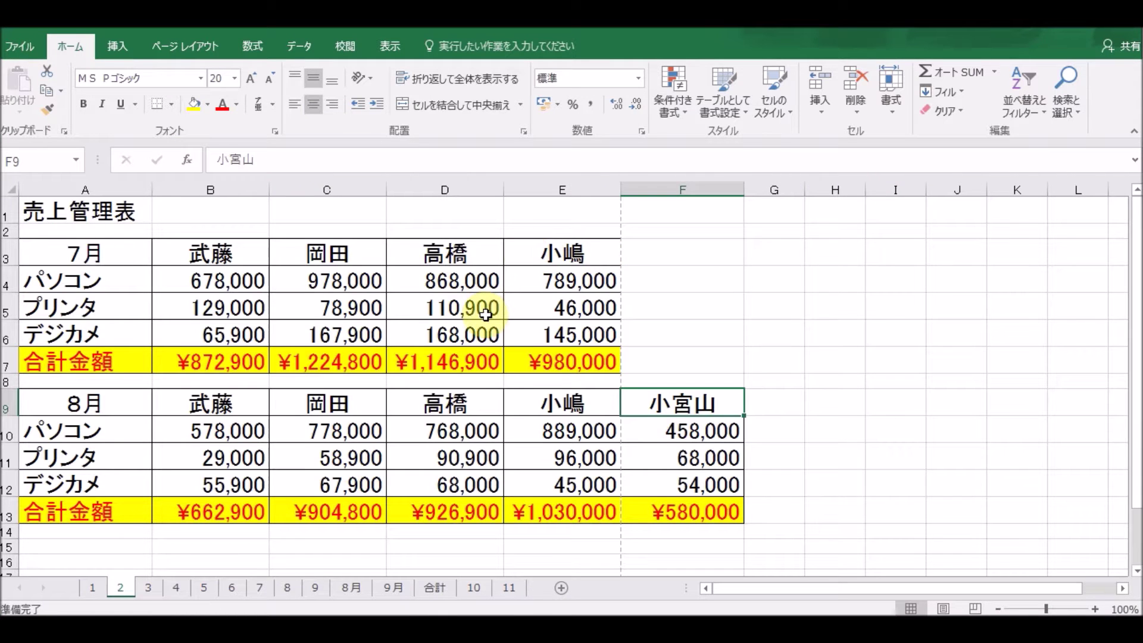
Step: Try fitting the printout to one page wide in Page Setup, then discard the change
click(177, 48)
click(359, 131)
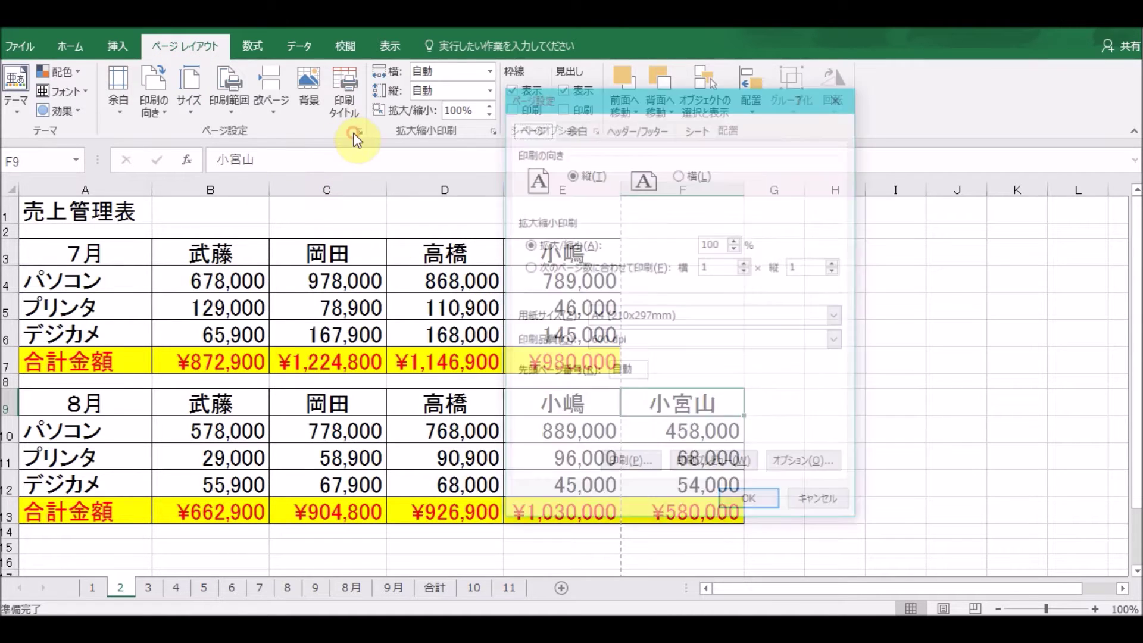
click(613, 277)
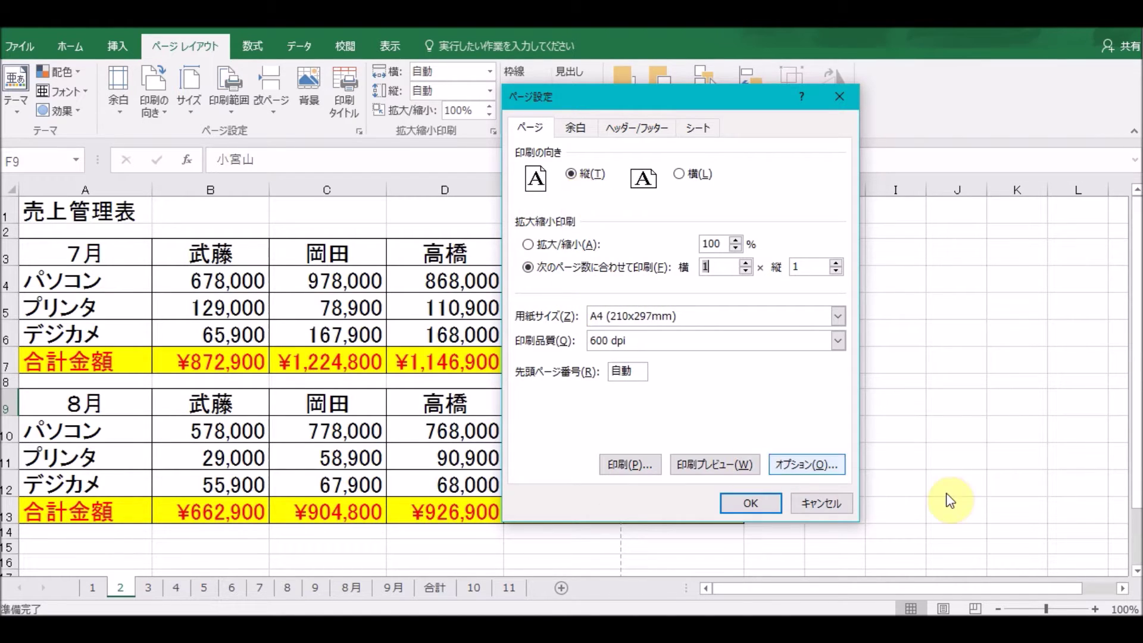
click(827, 503)
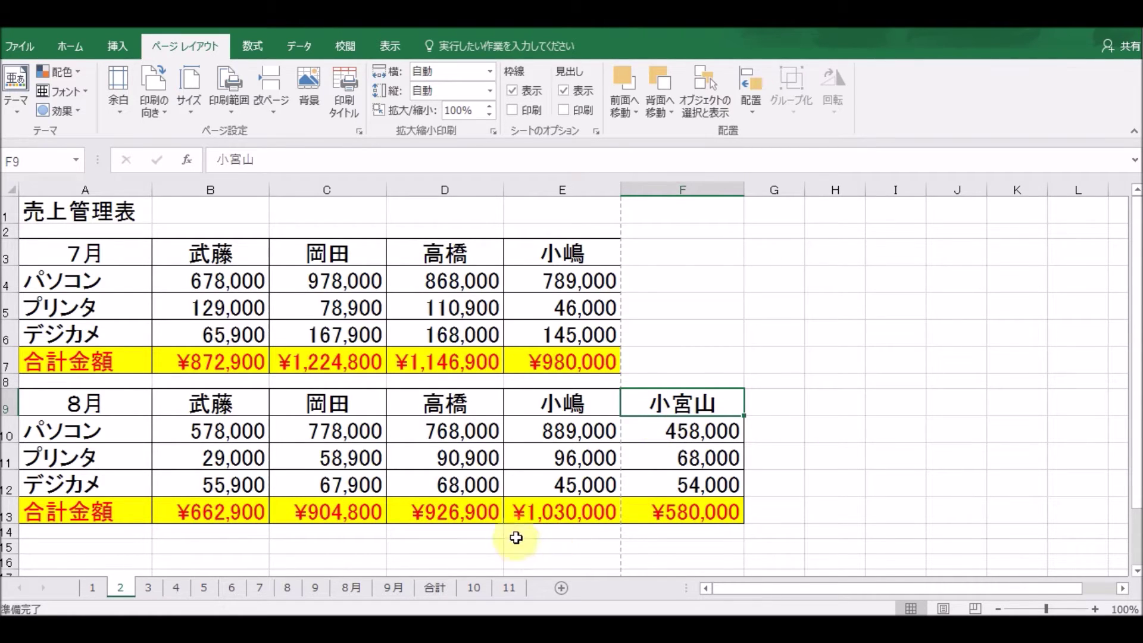
Step: Select the August table, narrow column A and undo it, then clear the selection
mouse_move(115, 402)
mouse_down()
mouse_move(323, 507)
mouse_move(661, 497)
mouse_up()
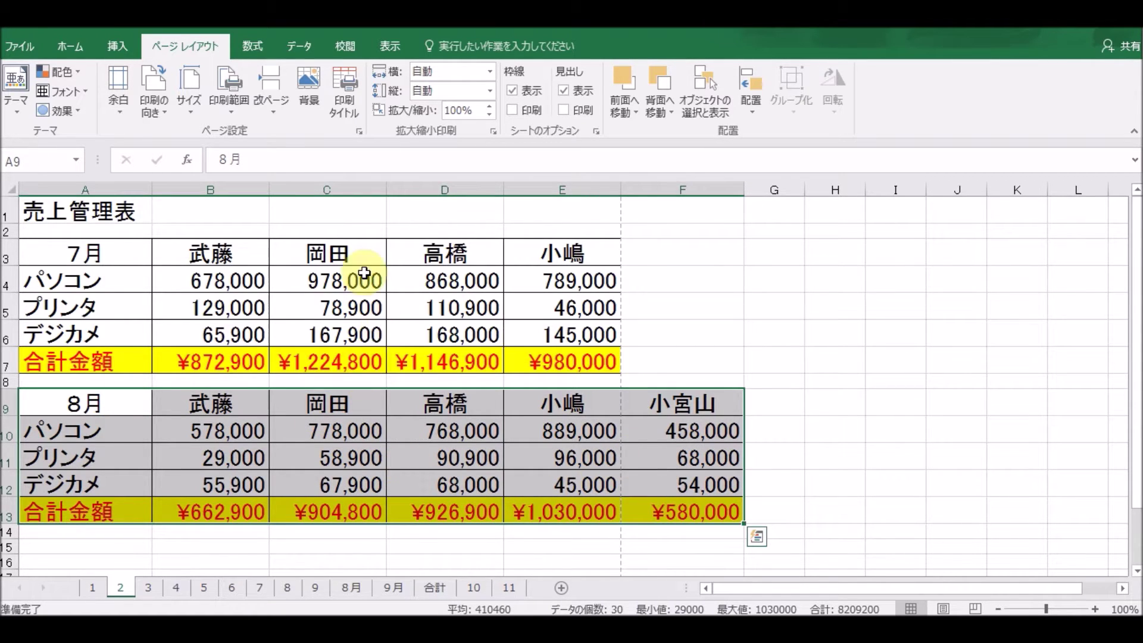
drag(153, 192, 124, 192)
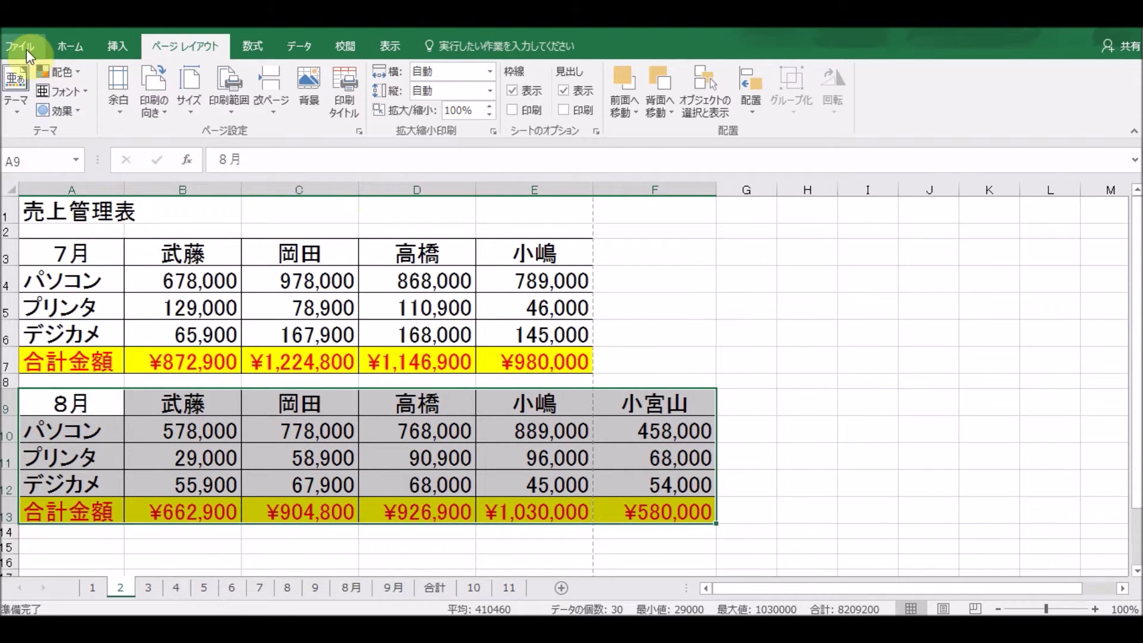
click(48, 24)
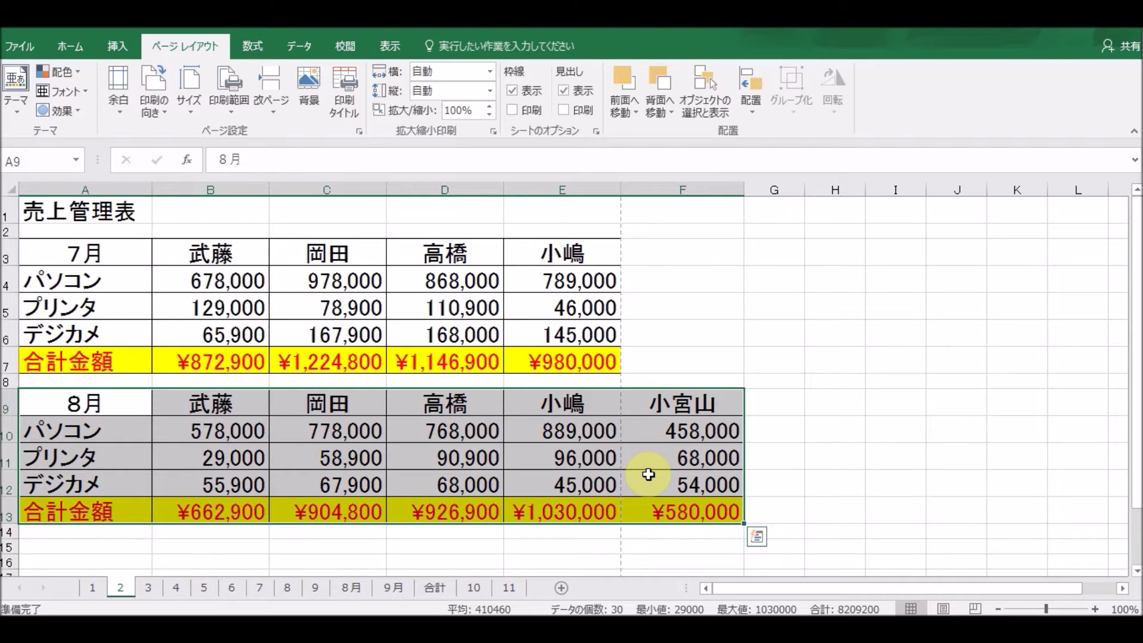
click(95, 402)
click(237, 485)
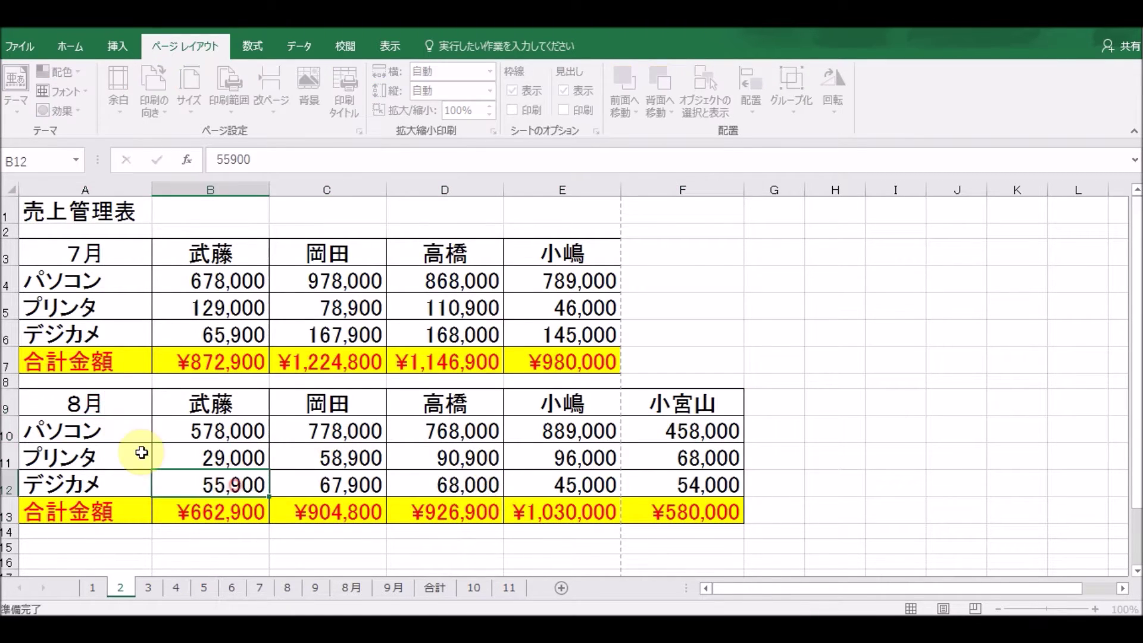
Step: Select the August table A9:F13 and copy it from the Home tab
drag(106, 403, 659, 503)
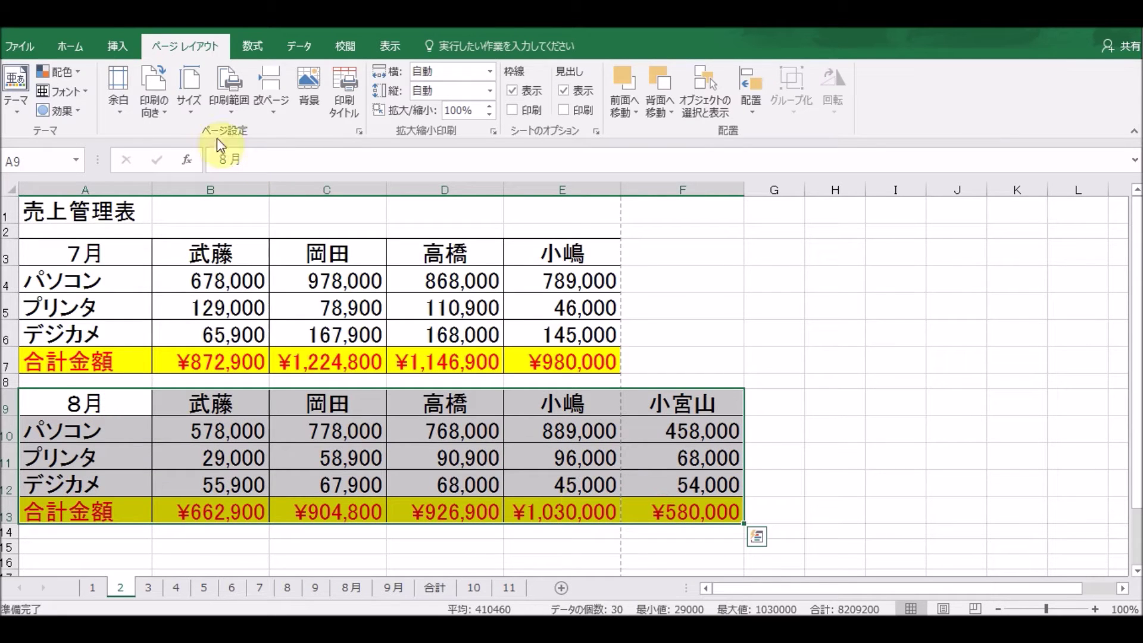
click(79, 48)
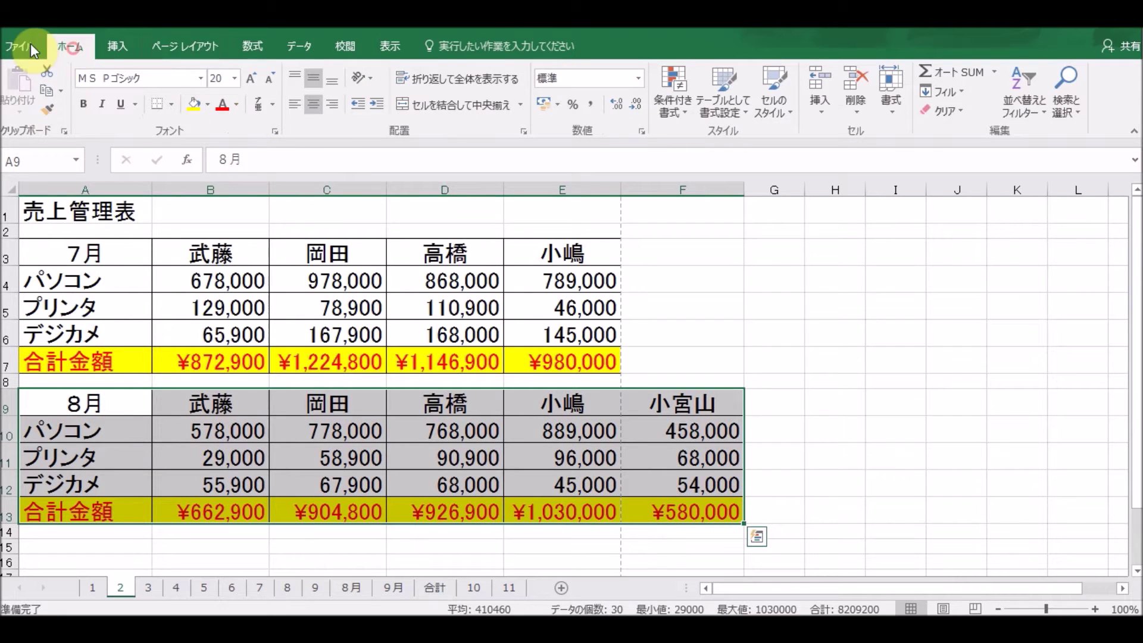
click(44, 92)
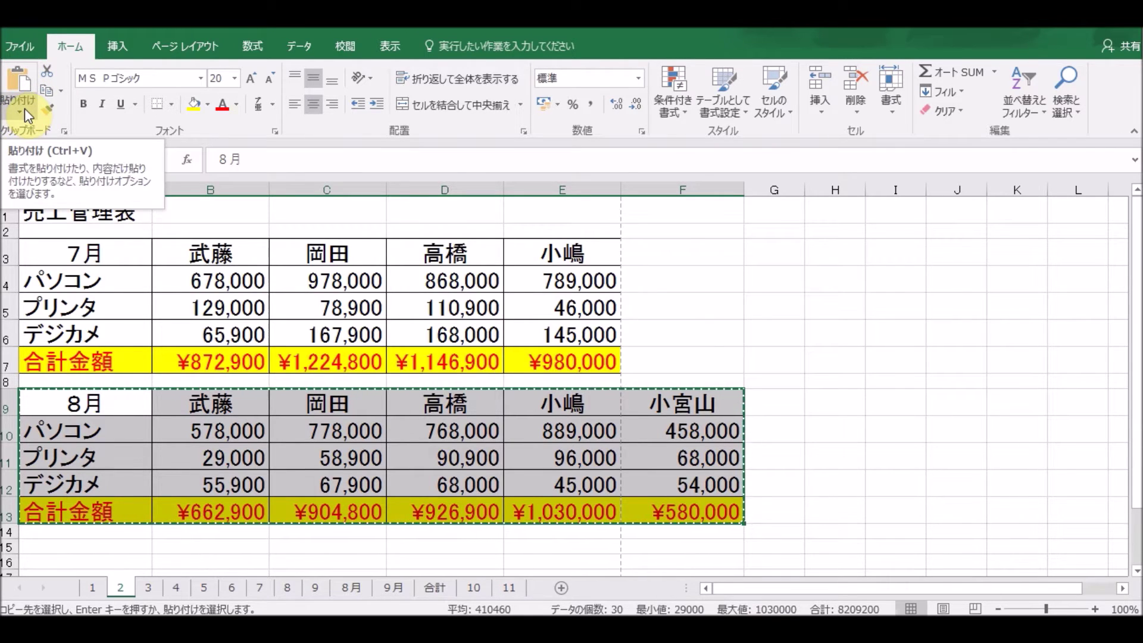
click(24, 109)
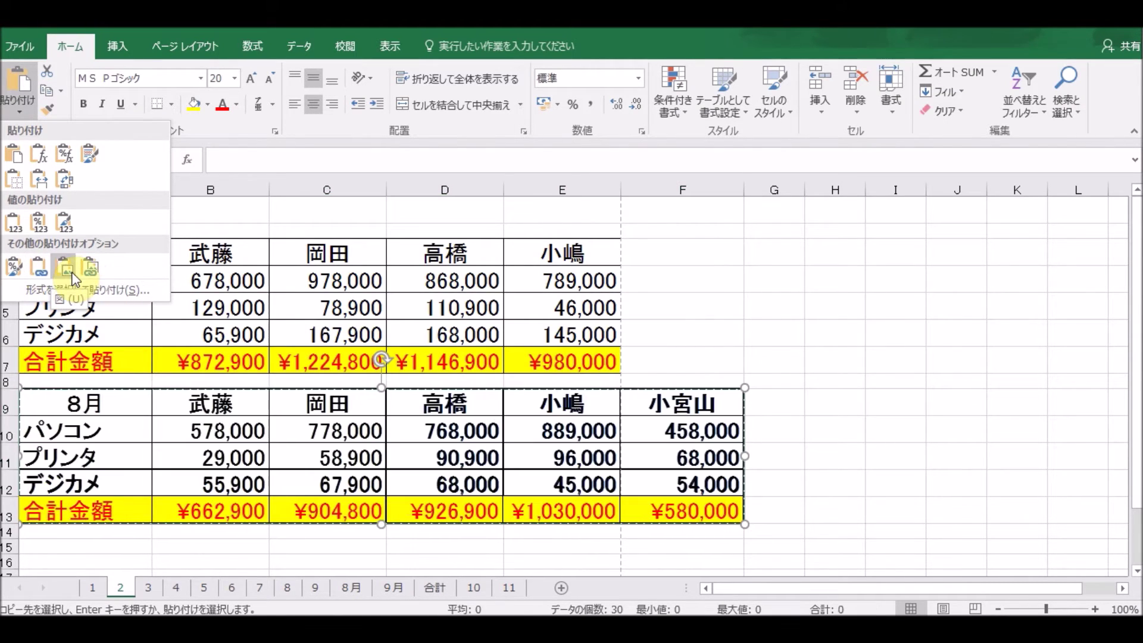
Step: Paste the August table as a Linked Picture from Other Paste Options
click(66, 269)
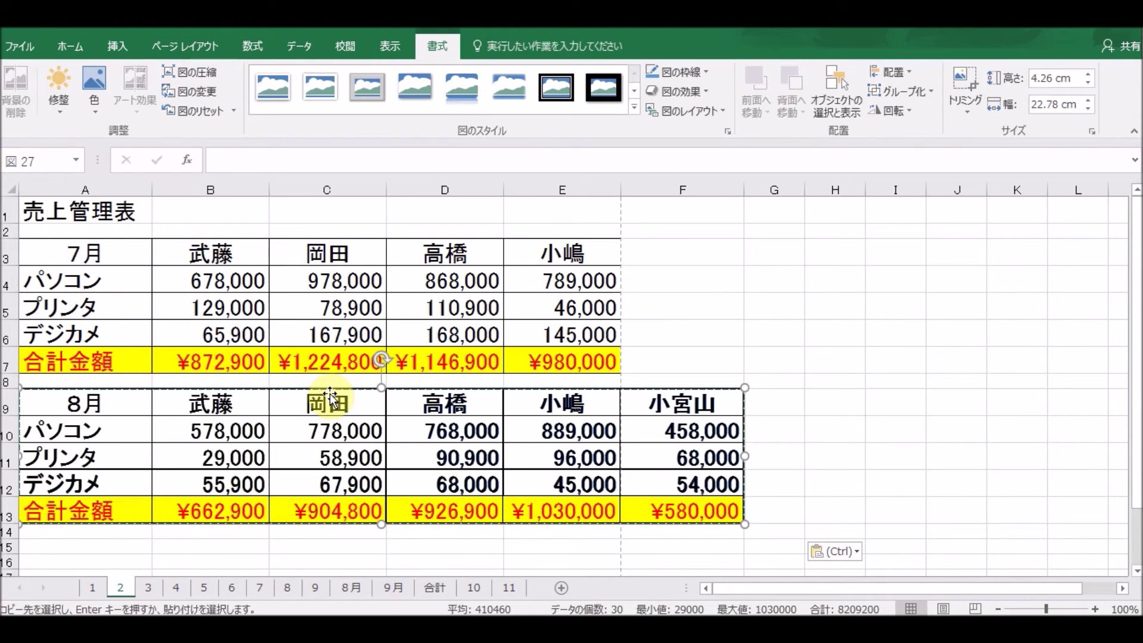
Step: Move the picture aside and drag the August cells A9:F13 out to J9:O13
mouse_move(493, 411)
mouse_down()
mouse_move(553, 228)
mouse_move(528, 228)
mouse_up()
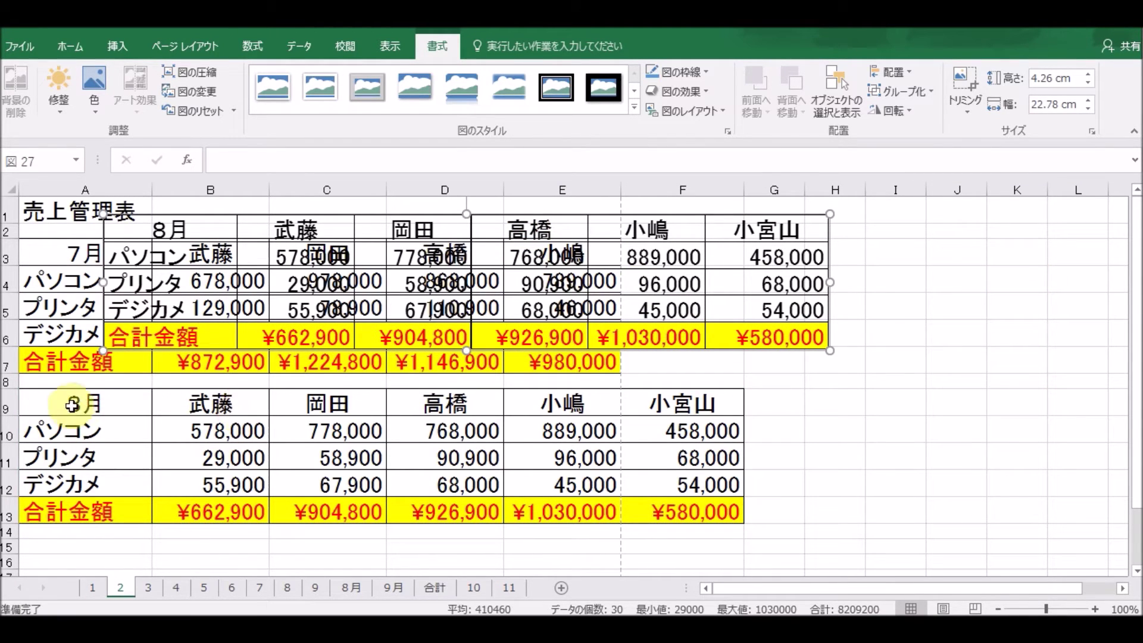
mouse_move(74, 408)
mouse_down()
mouse_move(507, 505)
mouse_move(671, 510)
mouse_up()
mouse_move(743, 437)
mouse_down()
mouse_move(775, 427)
mouse_move(768, 420)
mouse_up()
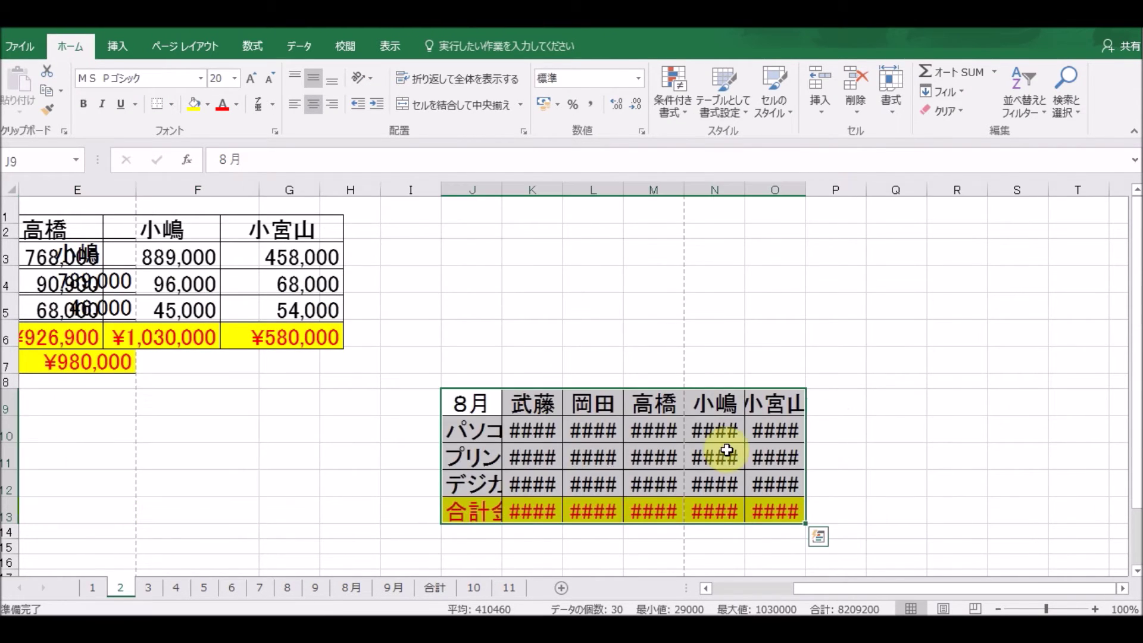
scroll(655, 453, down, 1)
drag(881, 587, 724, 581)
Step: Place the August picture at rows 9–13 below July and narrow it to column E
mouse_move(575, 241)
mouse_down()
mouse_move(489, 424)
mouse_move(488, 415)
mouse_up()
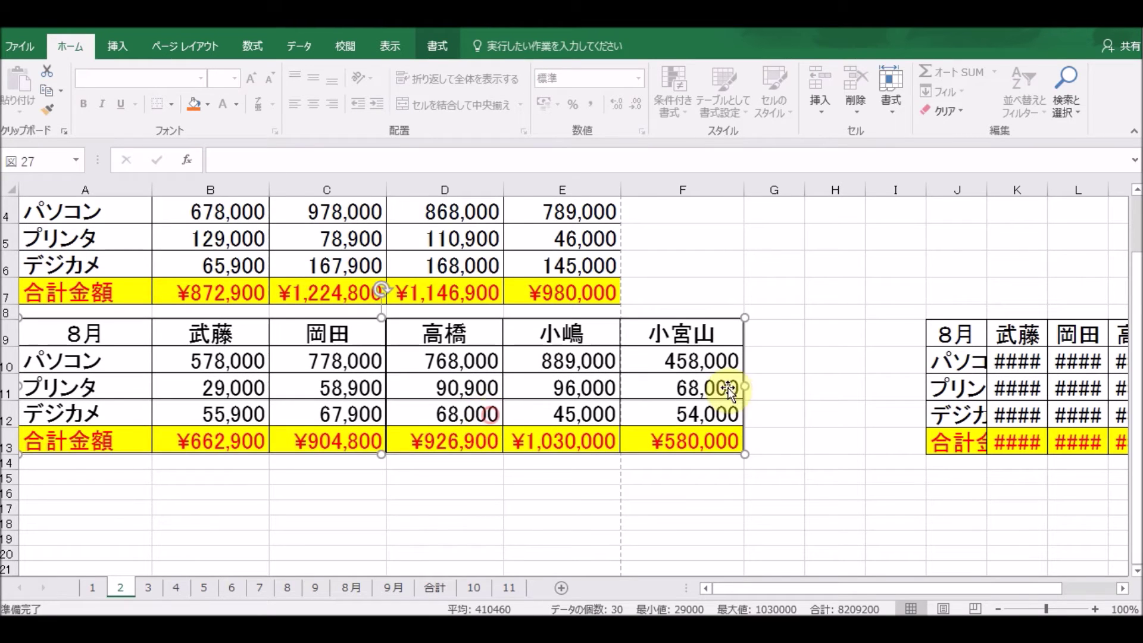
scroll(655, 470, up, 1)
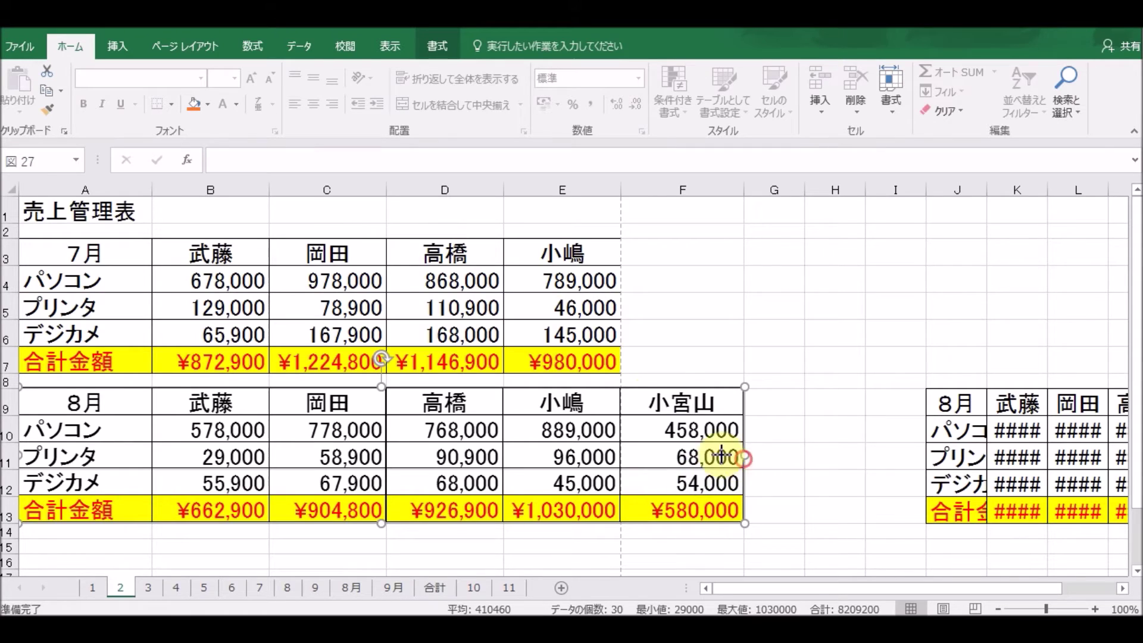
drag(744, 455, 620, 444)
click(692, 383)
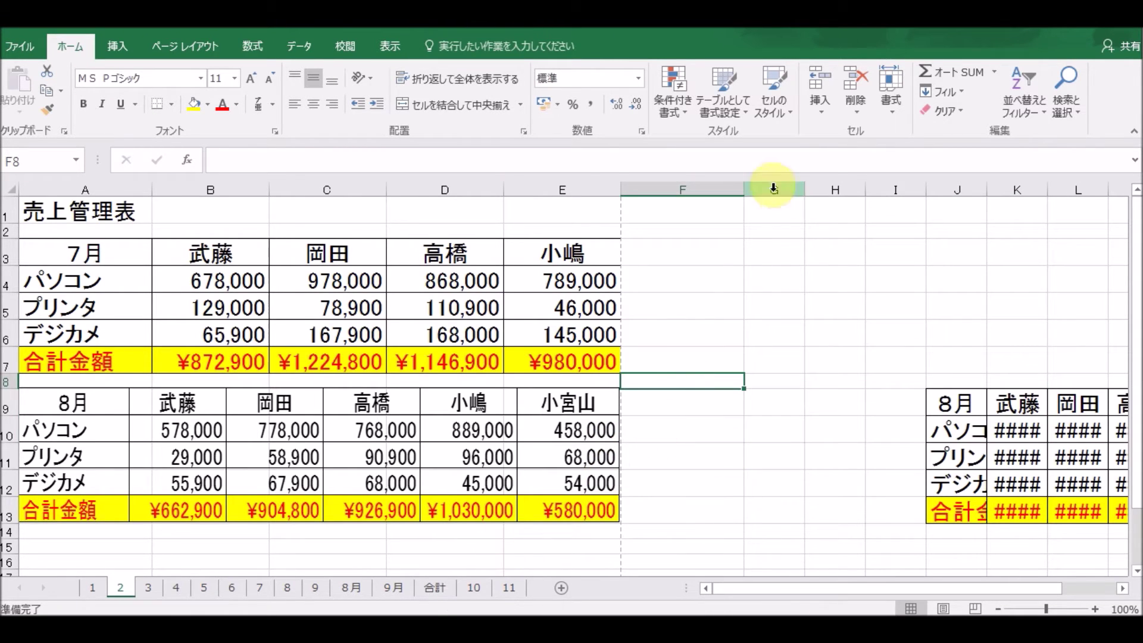
click(33, 46)
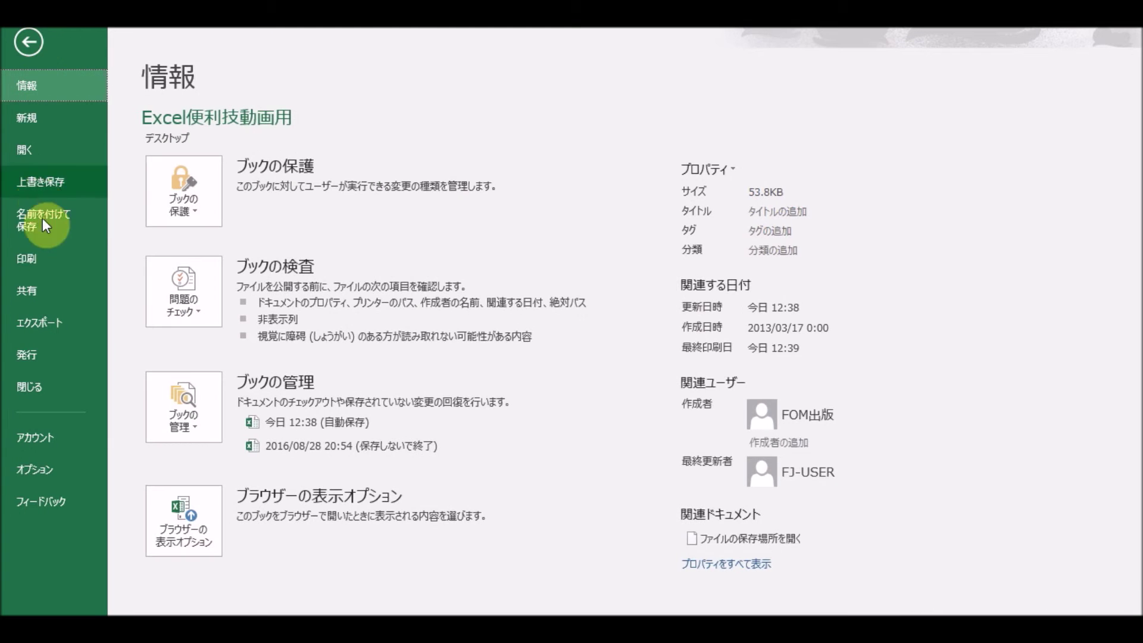
click(50, 256)
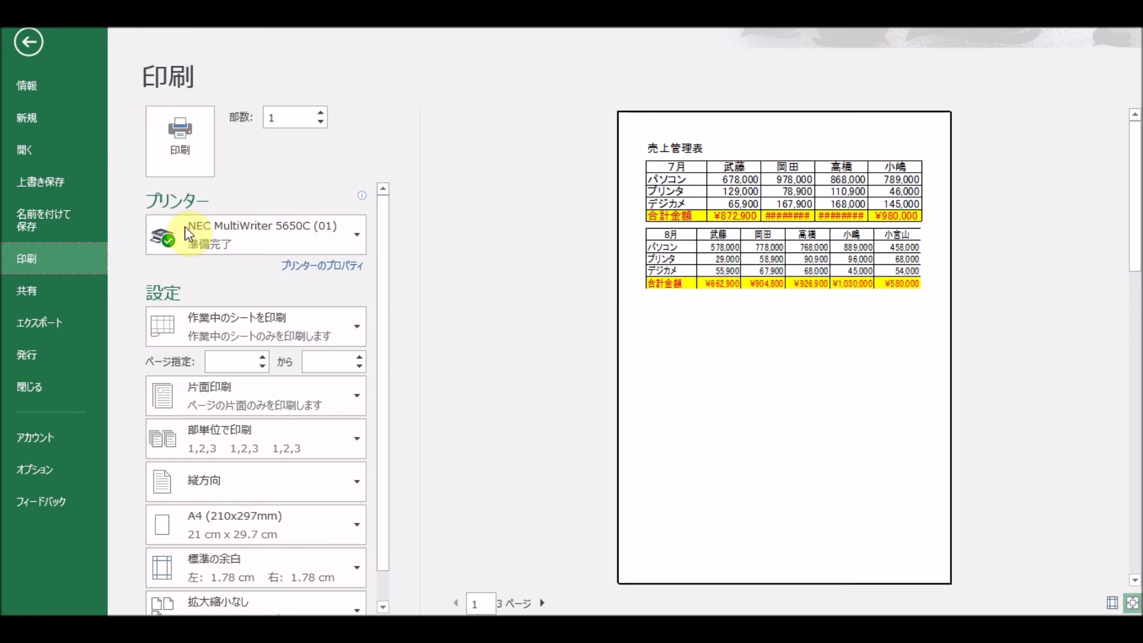
click(33, 47)
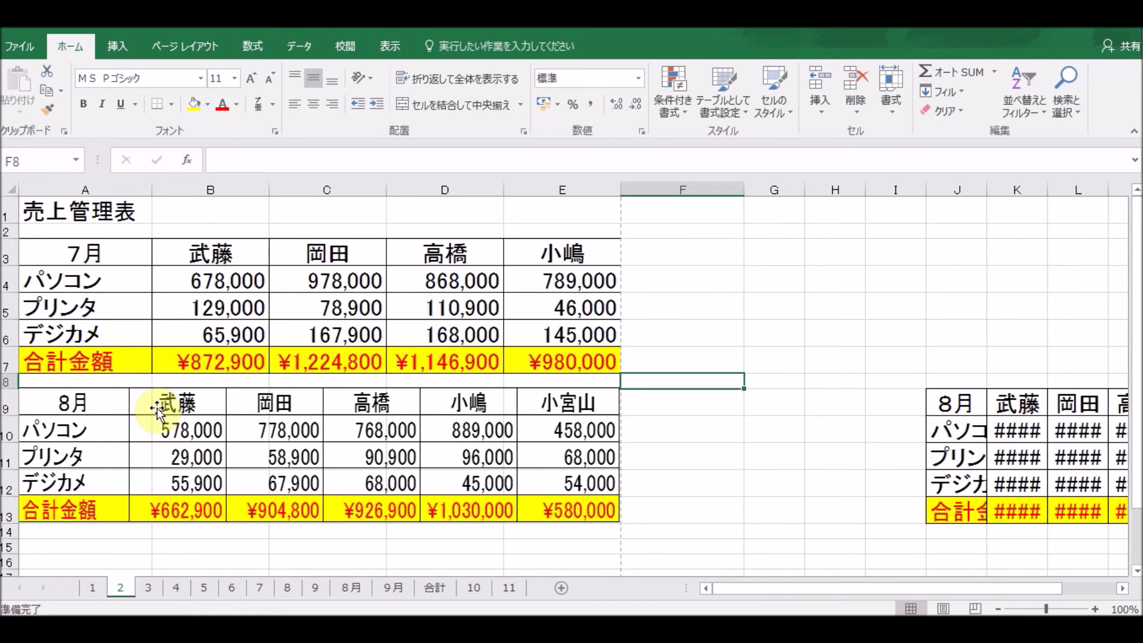
scroll(156, 411, down, 4)
scroll(156, 411, down, 1)
scroll(157, 412, up, 2)
scroll(157, 412, up, 3)
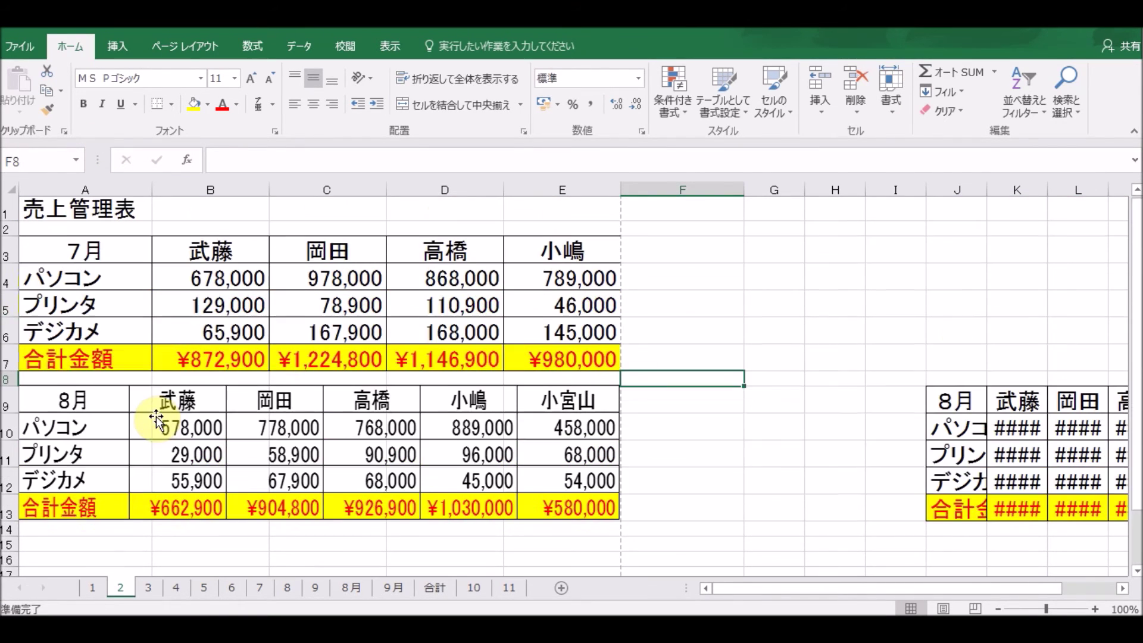